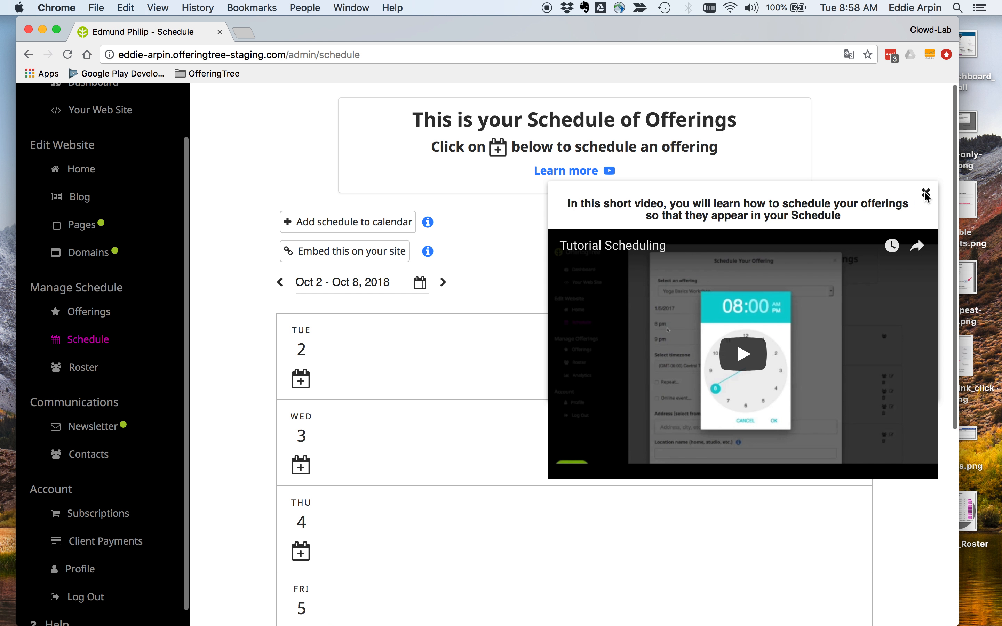
Dismiss the scheduling tutorial video and look over the weekly schedule of offerings.
left_click(926, 193)
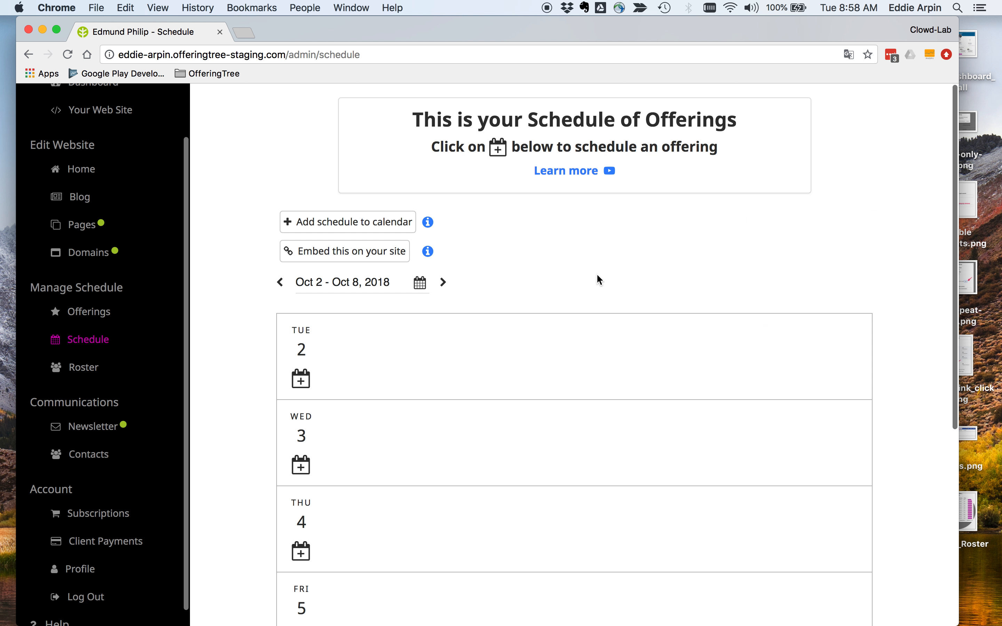
scroll(597, 275, "down", 1)
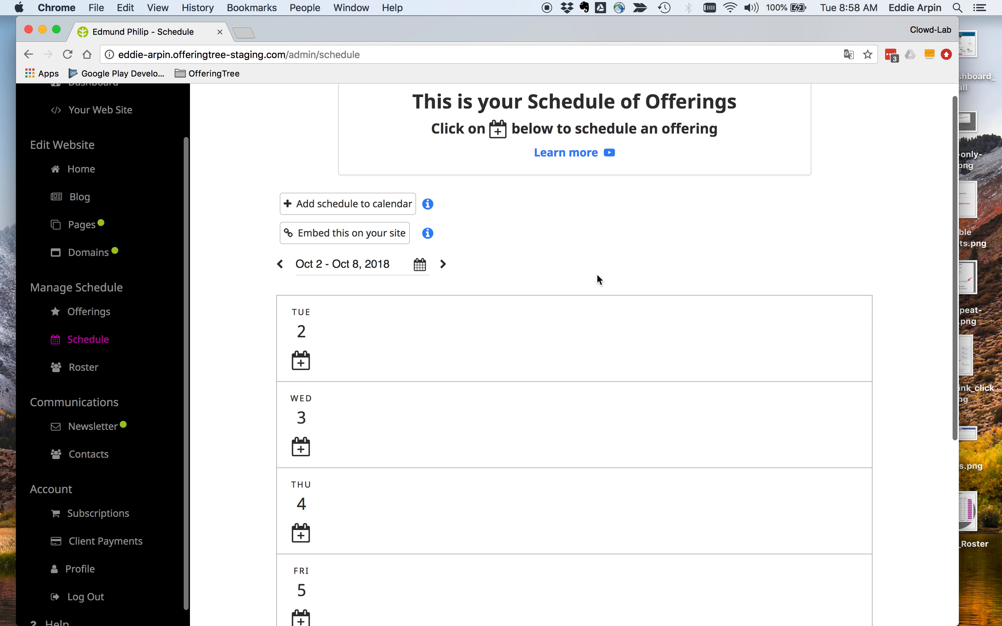
scroll(599, 280, "down", 2)
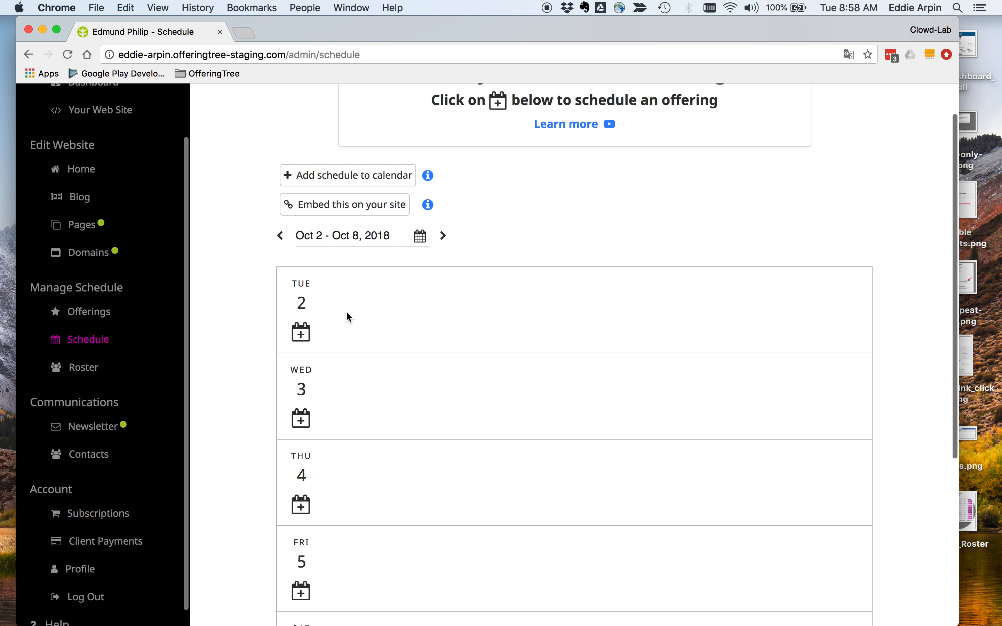
scroll(347, 313, "up", 2)
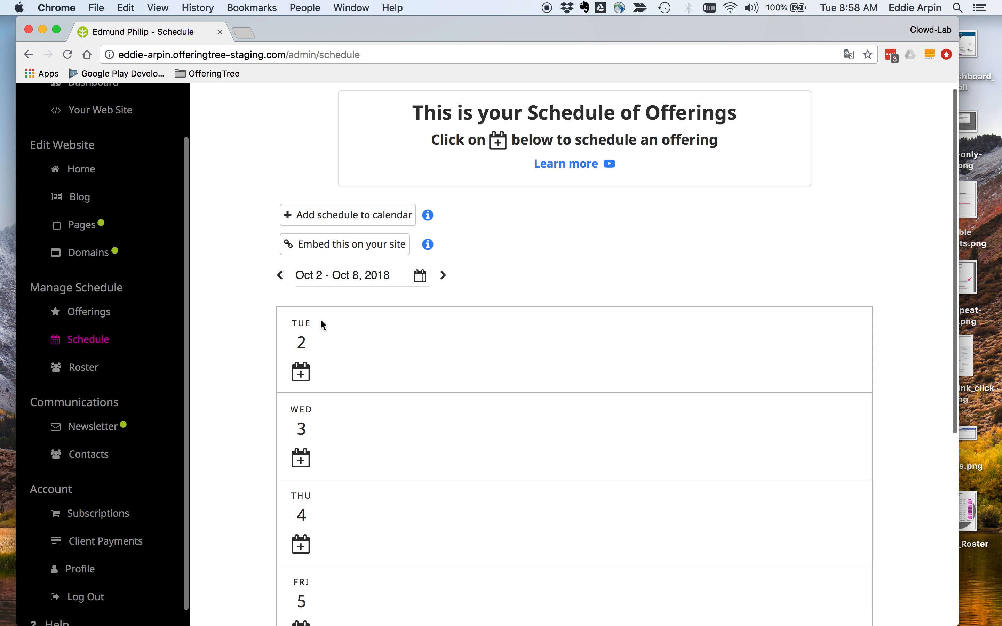
Start scheduling an offering on Tuesday, October 2, and choose Yoga in the Park.
left_click(304, 369)
left_click(405, 189)
left_click(356, 298)
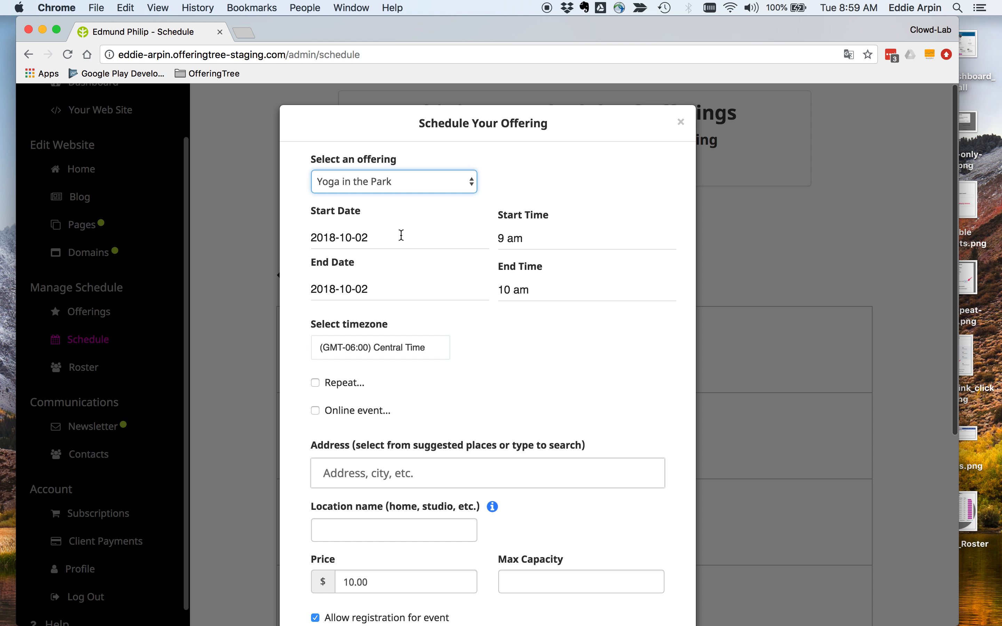
Set the offering's start time to 6 pm and its end time to 7:30 pm.
left_click(527, 235)
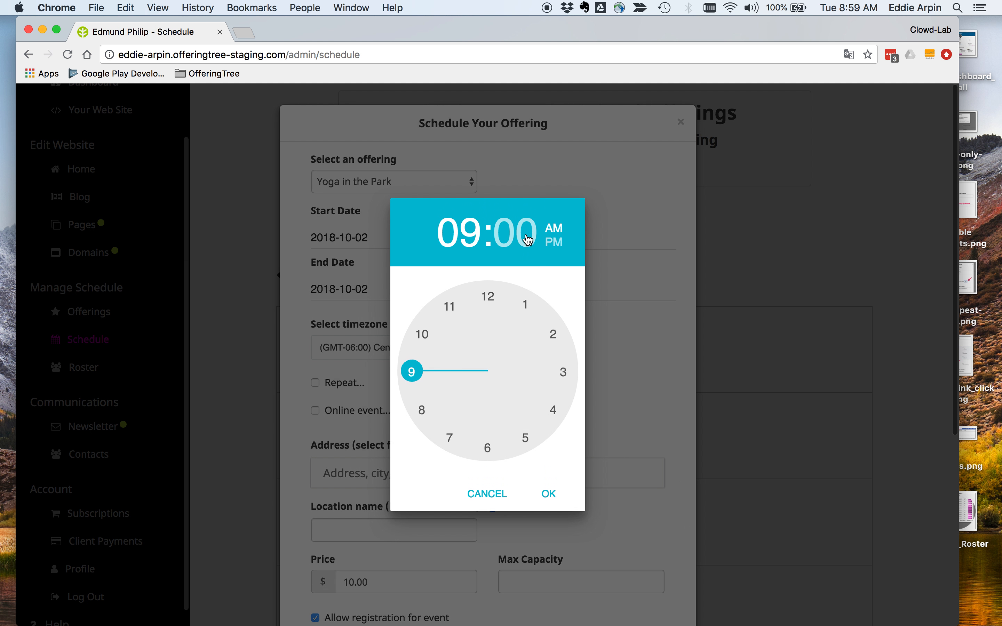
left_click(487, 449)
left_click(555, 243)
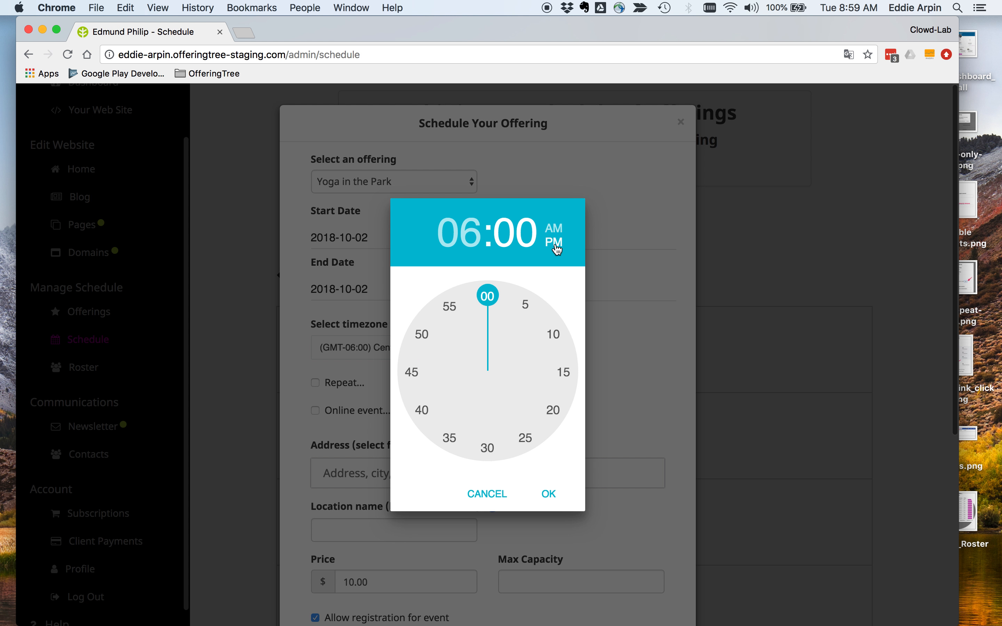
left_click(548, 493)
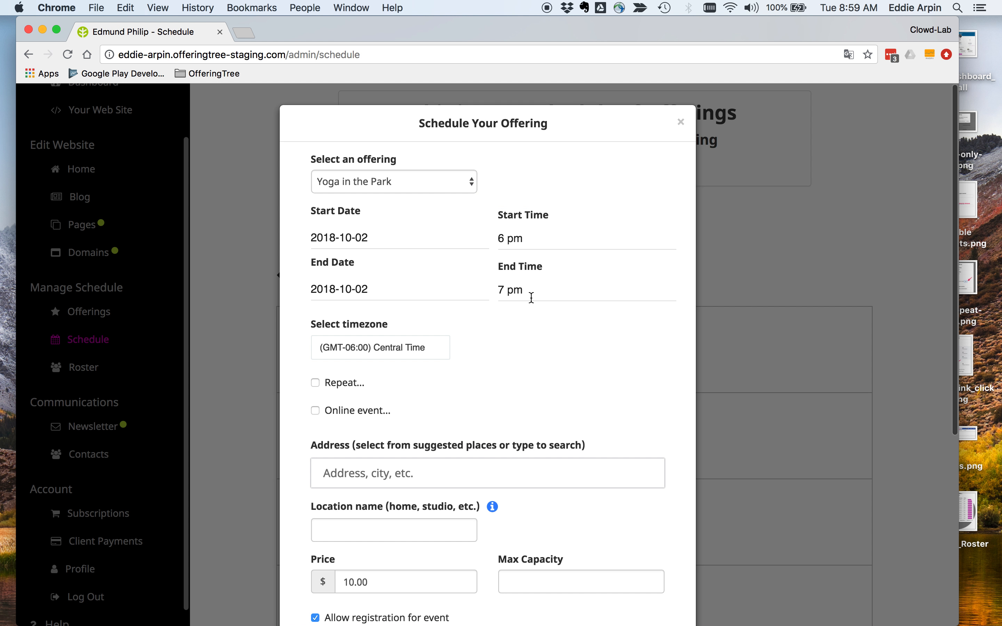
left_click(530, 286)
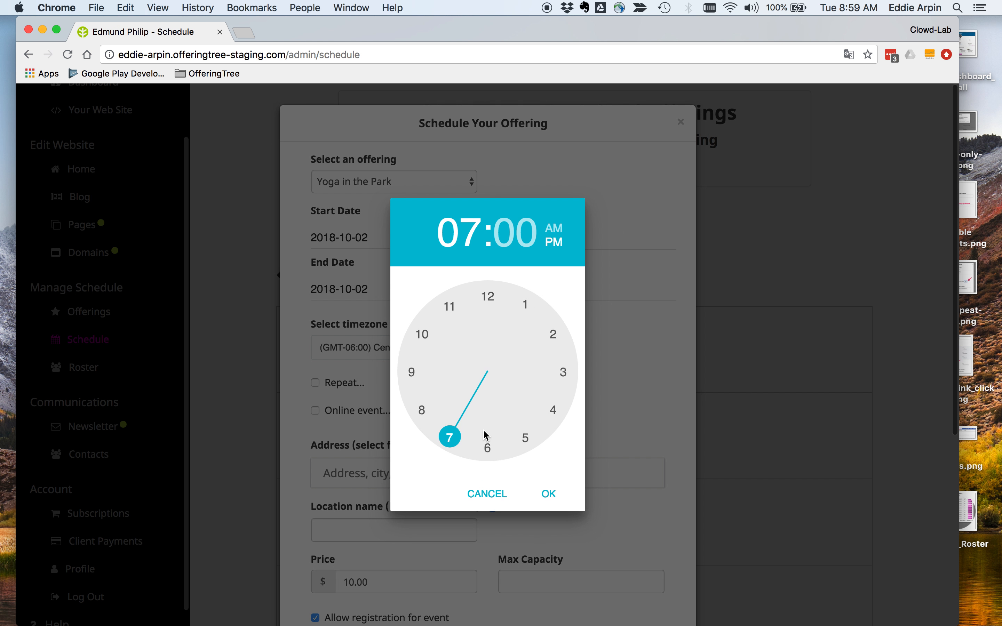
left_click(451, 437)
left_click(484, 447)
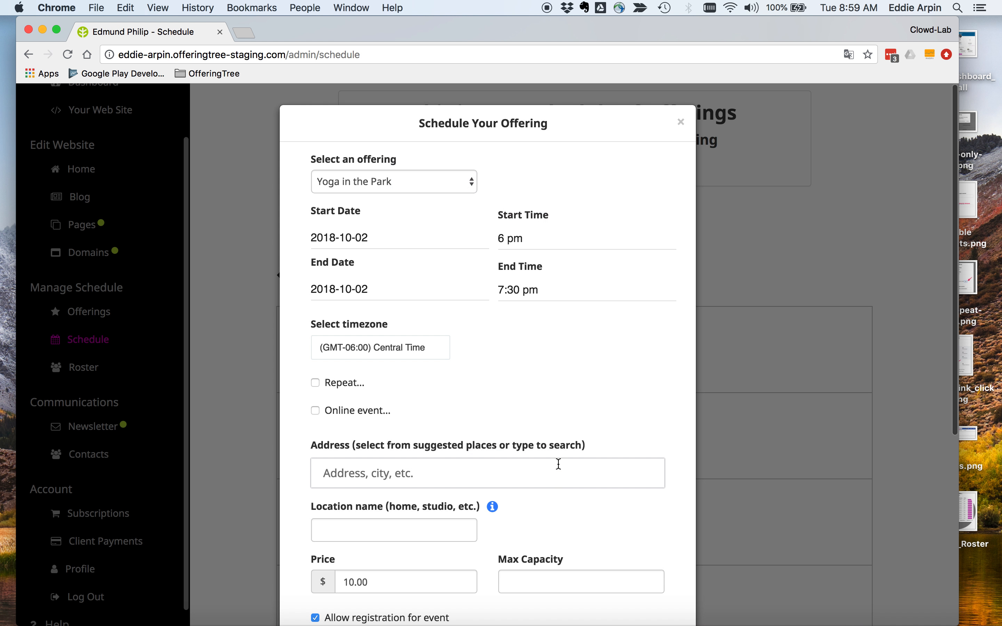
Make the offering repeat weekly on Tuesday and Thursday, every 1 week, with no end date.
scroll(547, 377, "down", 3)
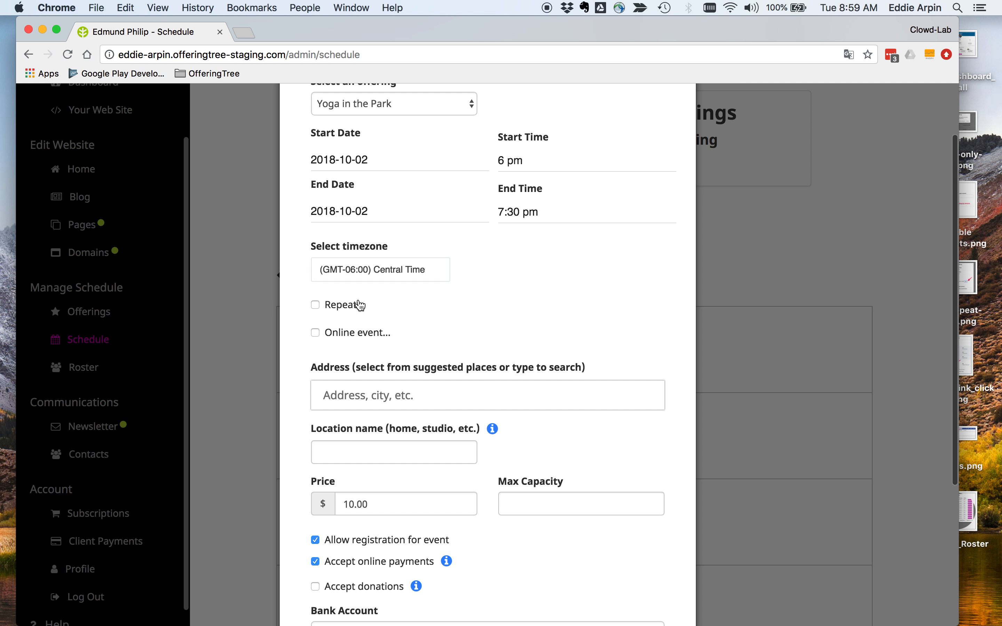
left_click(315, 305)
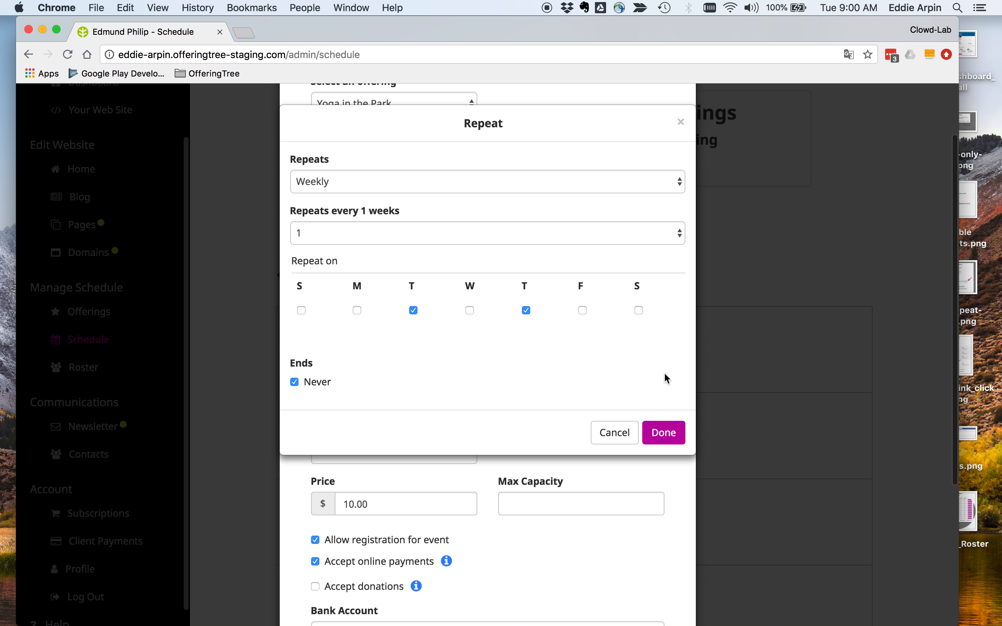
left_click(664, 432)
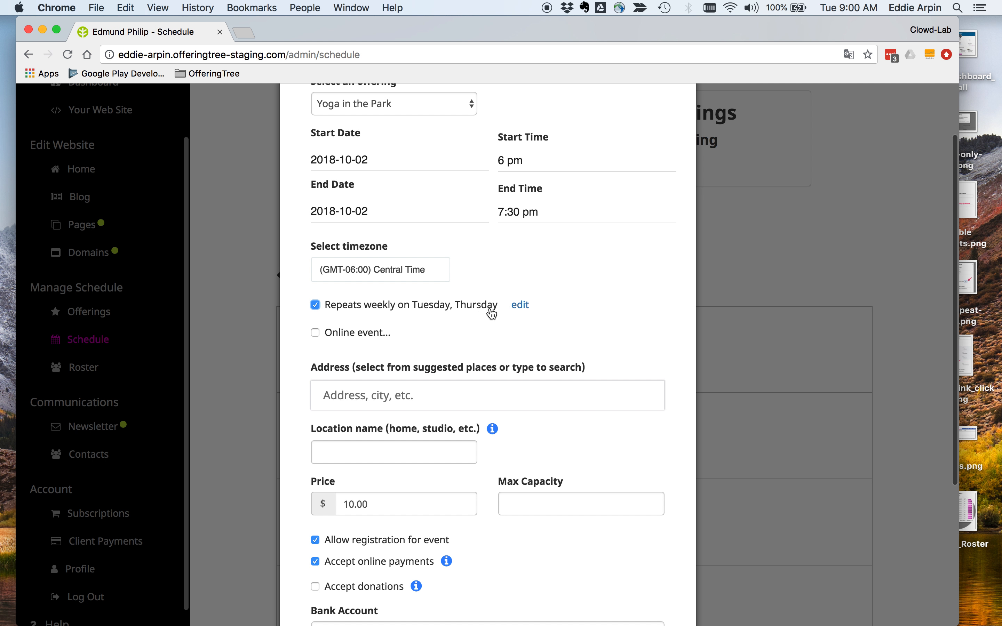
Reopen the repeat settings and try a daily recurrence every 3 days.
left_click(524, 307)
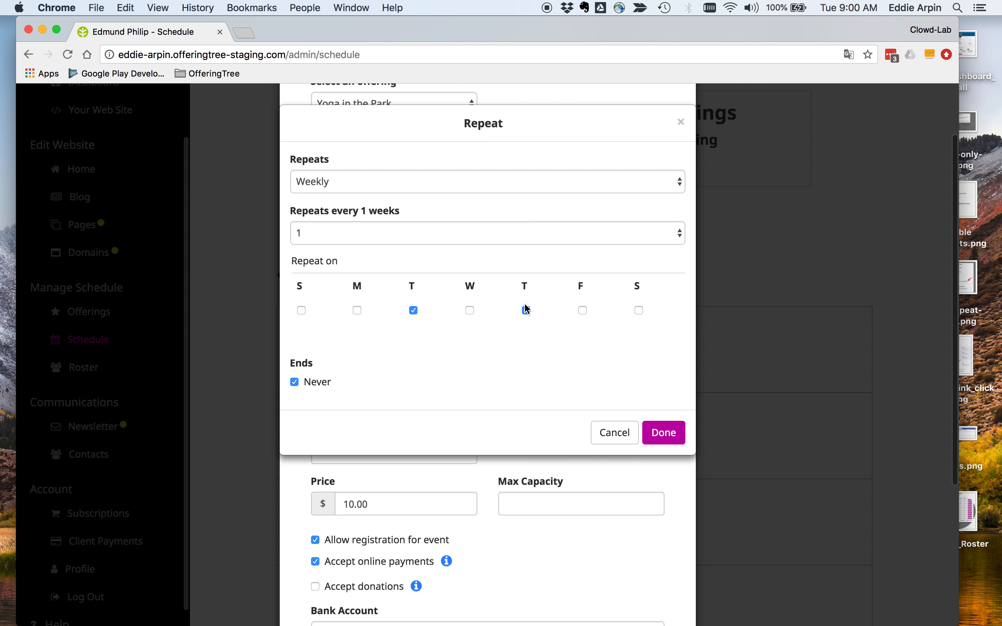
left_click(477, 189)
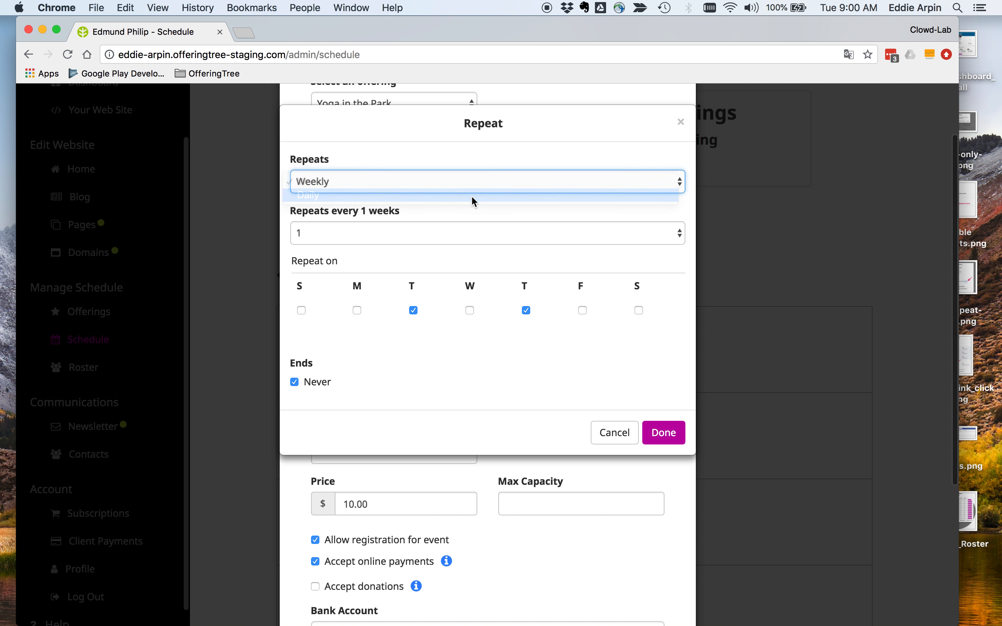
left_click(474, 196)
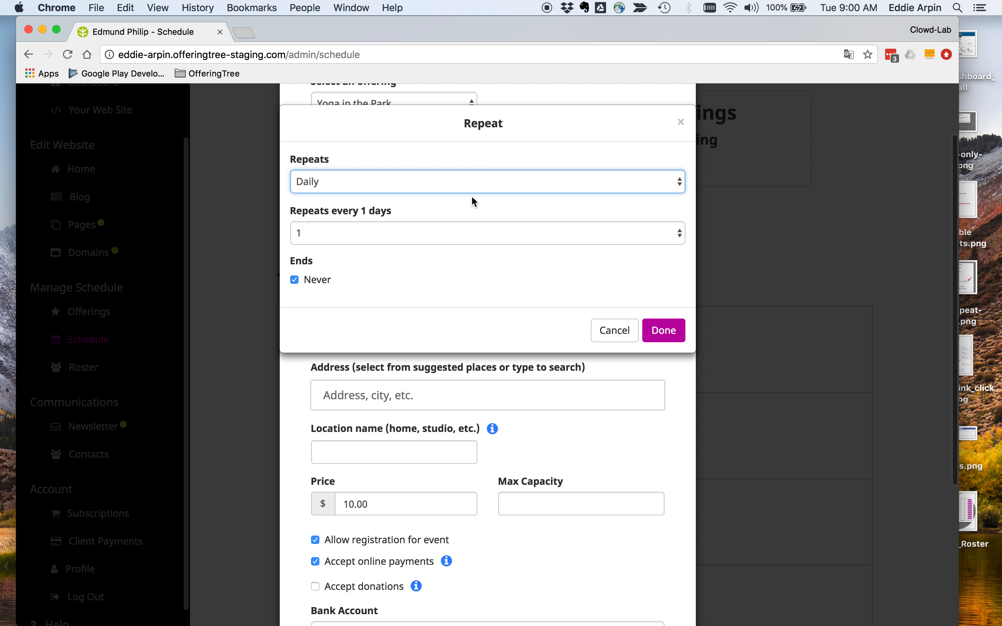
left_click(351, 235)
left_click(350, 245)
left_click(359, 240)
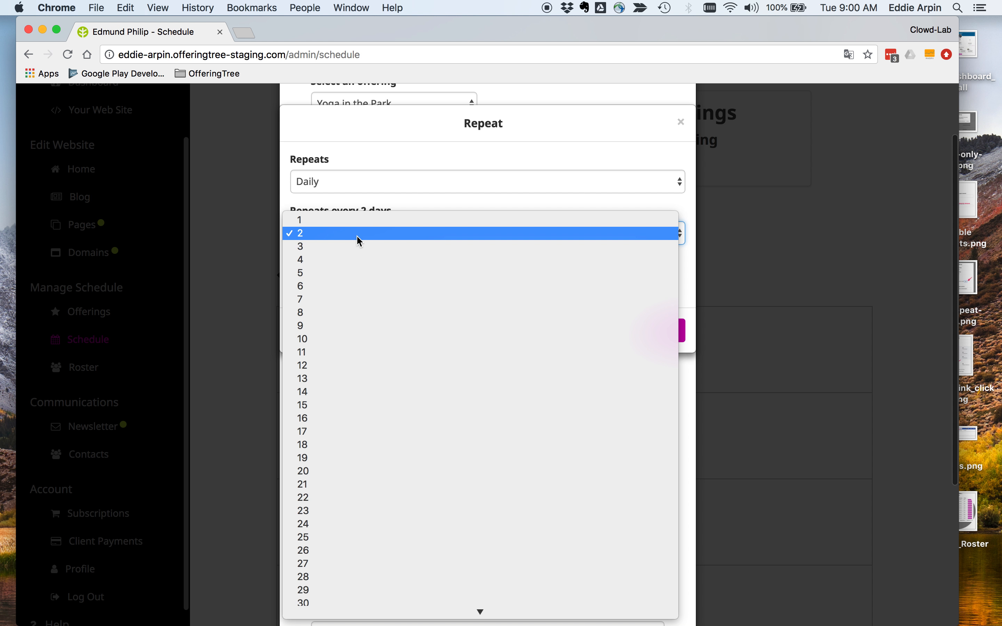
left_click(354, 248)
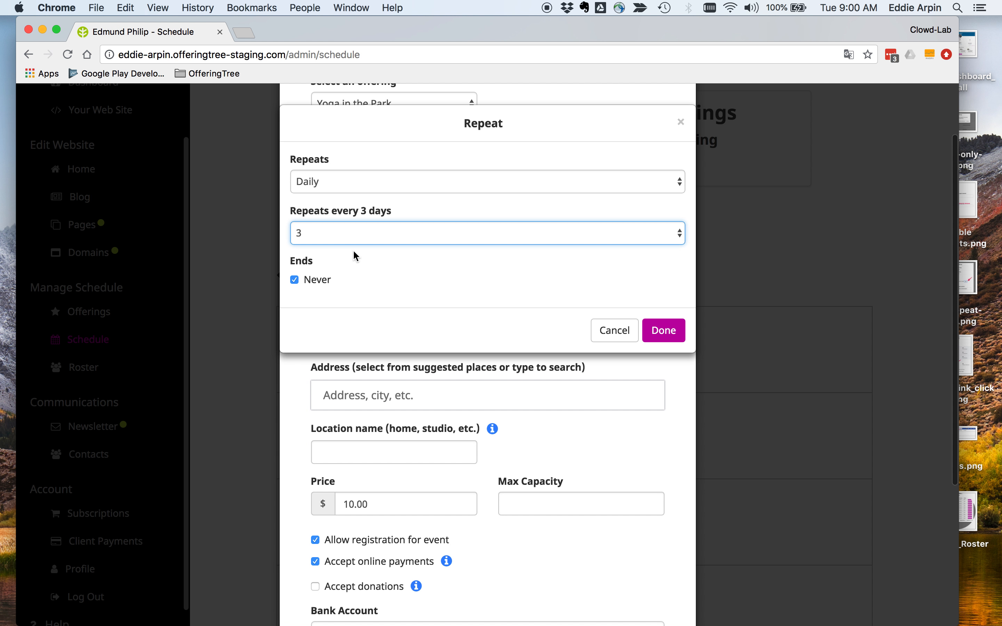
Return the recurrence to weekly, repeating every 1 week.
left_click(448, 179)
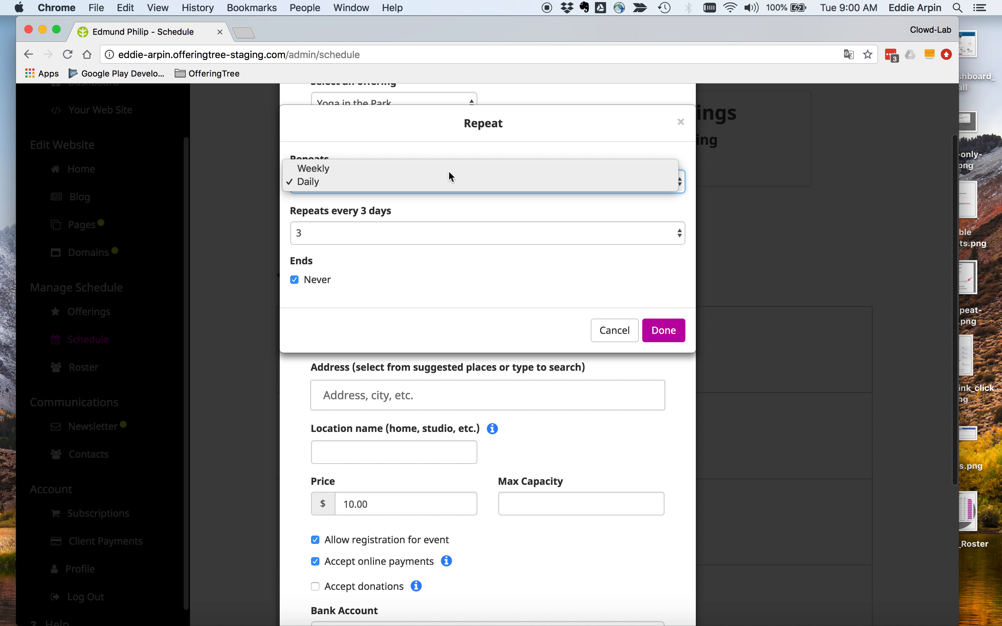
left_click(448, 170)
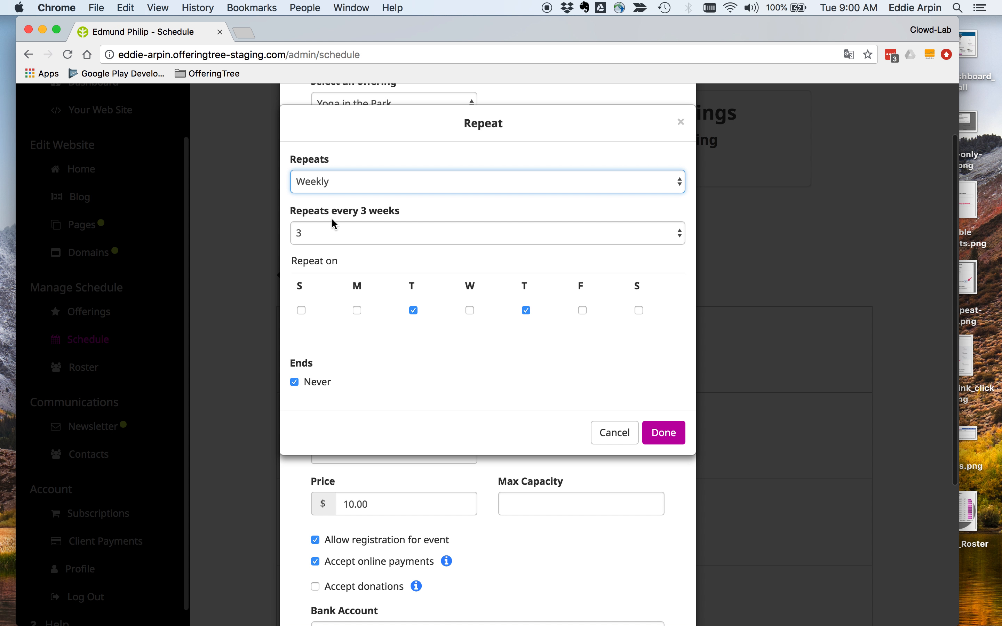
left_click(366, 232)
left_click(366, 207)
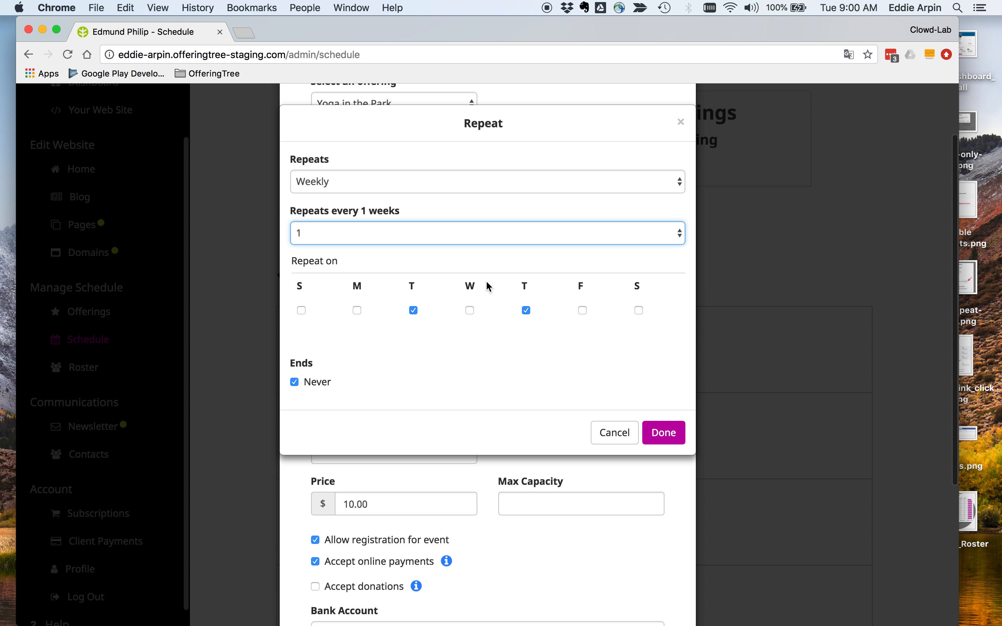
Try longer intervals for the weekly repeat, then restore the interval of 1 week.
left_click(398, 232)
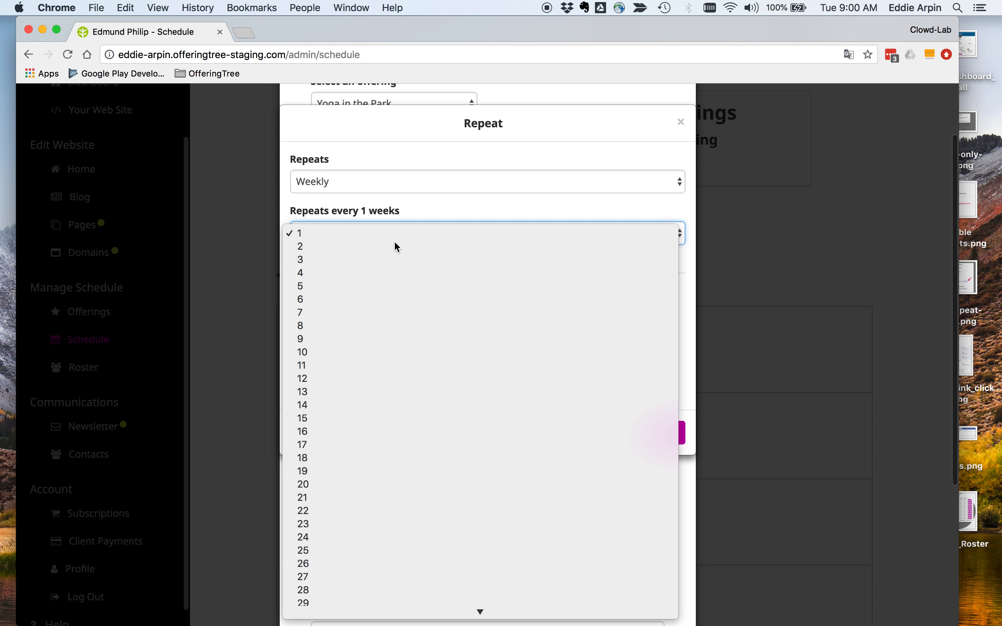
left_click(394, 245)
left_click(419, 242)
left_click(406, 248)
left_click(392, 235)
left_click(384, 210)
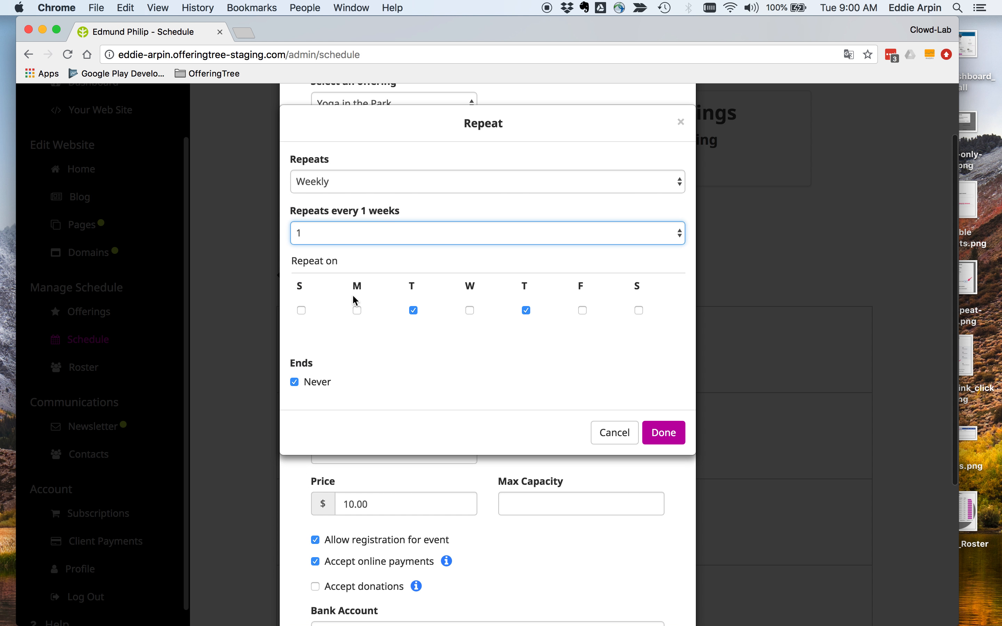
Set the weekly repeat to end on November 13, 2018 instead of never, and apply the repeat settings.
left_click(296, 386)
left_click(356, 421)
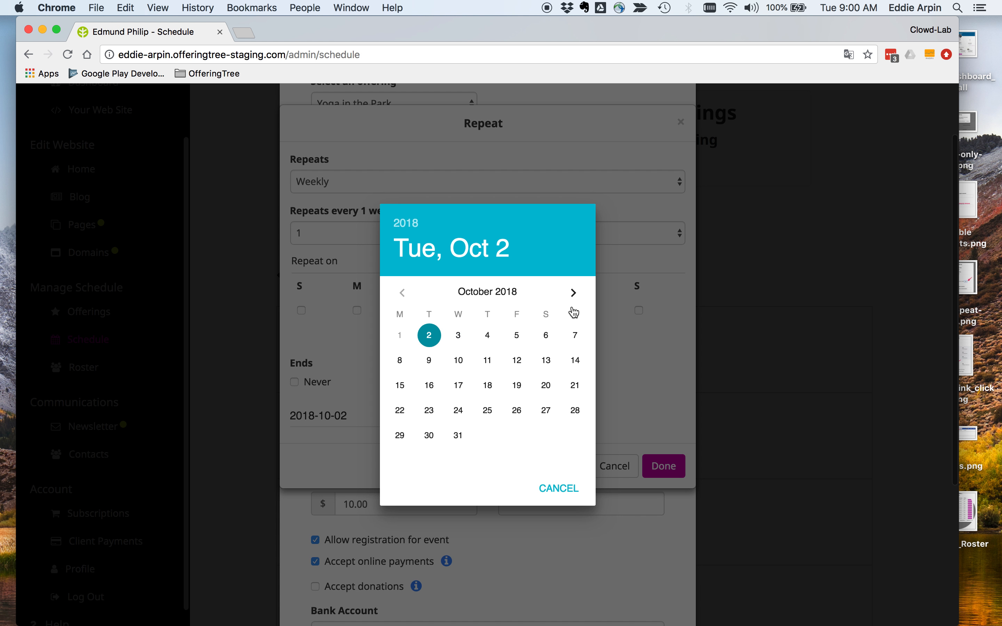
left_click(573, 294)
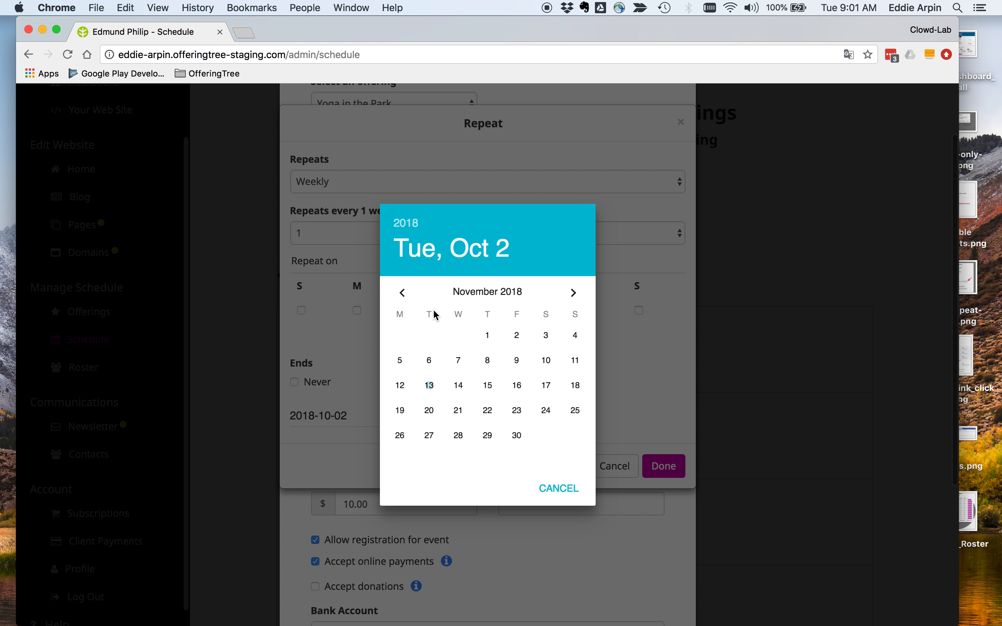
left_click(431, 386)
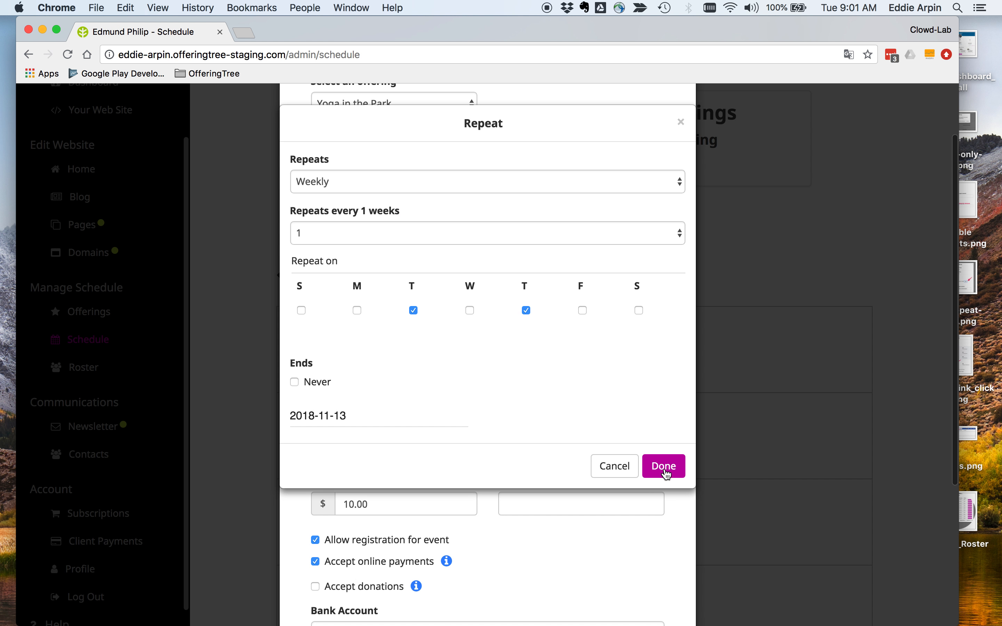
left_click(666, 467)
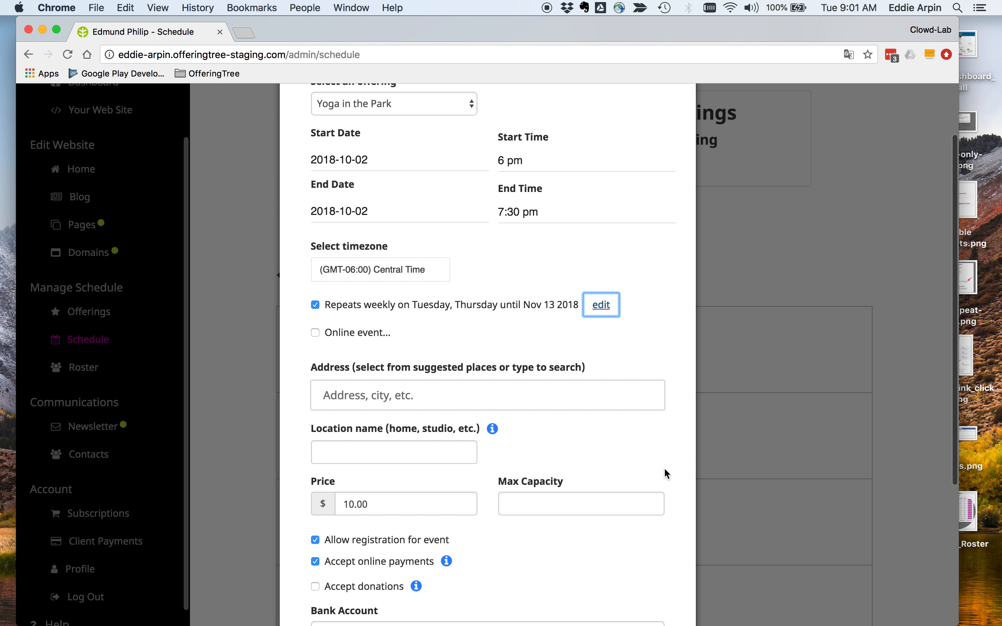
Review the remaining details of the Yoga in the Park offering and create the recurring event.
scroll(663, 467, "down", 5)
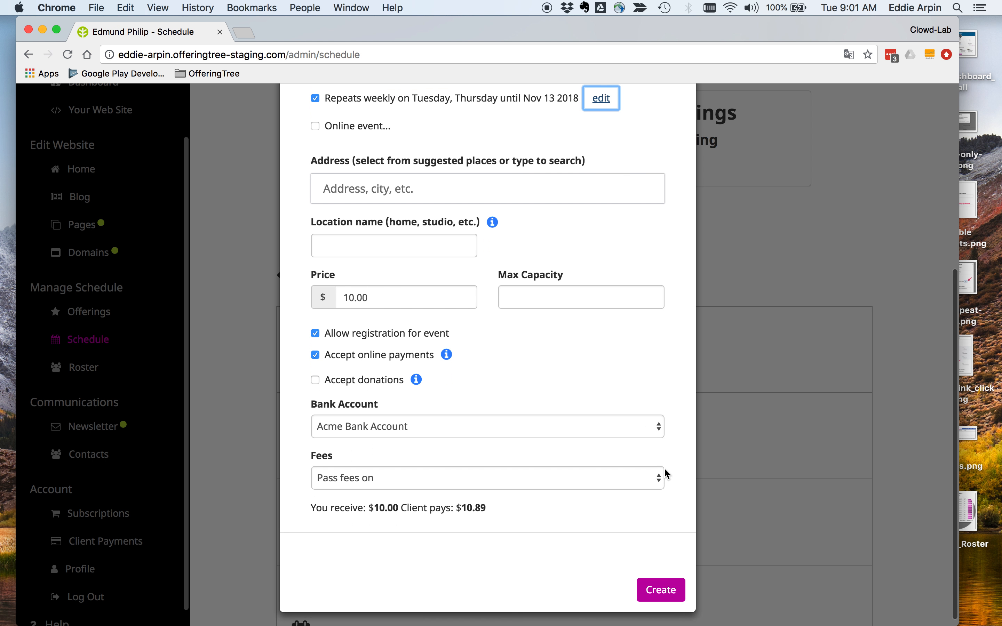
scroll(664, 467, "up", 6)
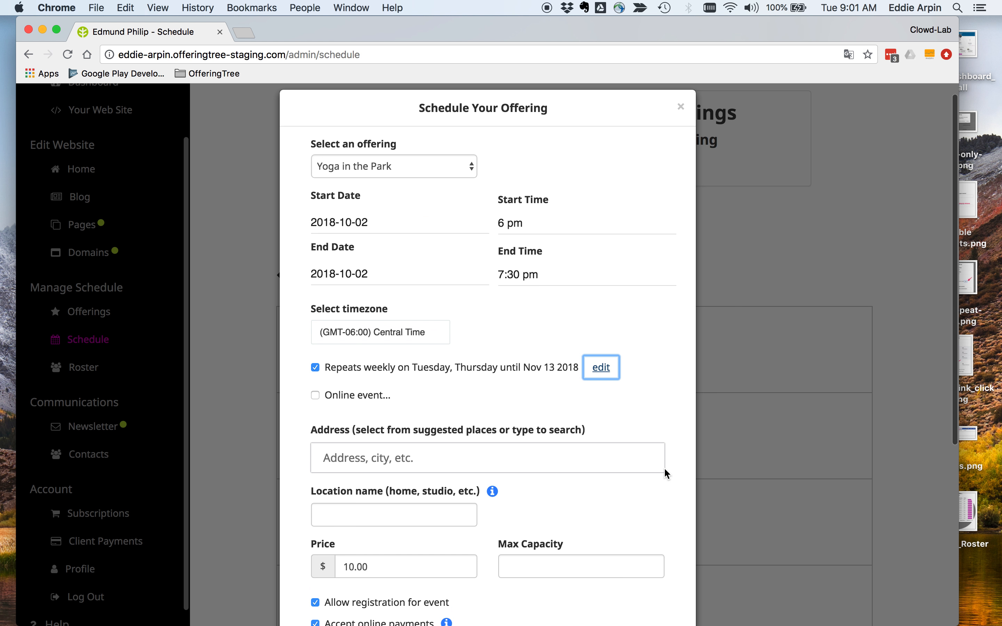
scroll(663, 468, "down", 7)
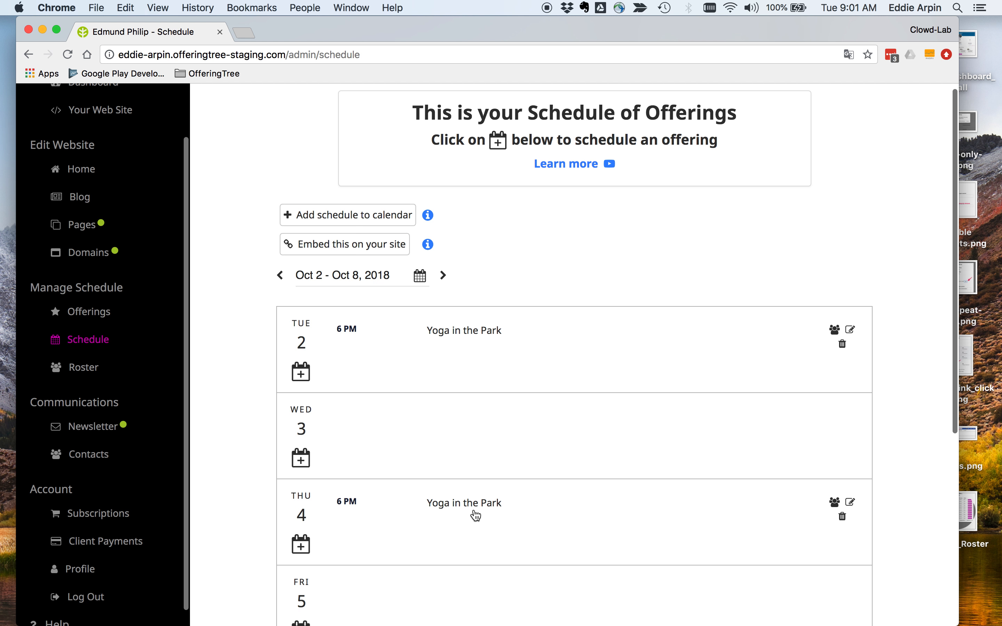
Check the Yoga in the Park occurrences week by week through the week of Nov 13 - Nov 19, 2018.
scroll(475, 515, "down", 3)
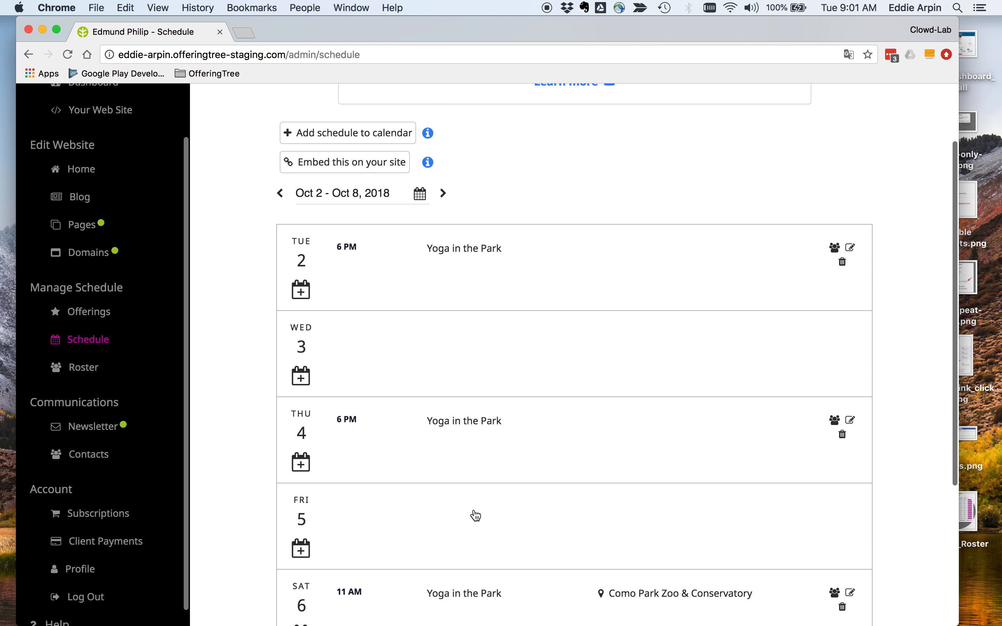
left_click(442, 195)
scroll(475, 389, "down", 1)
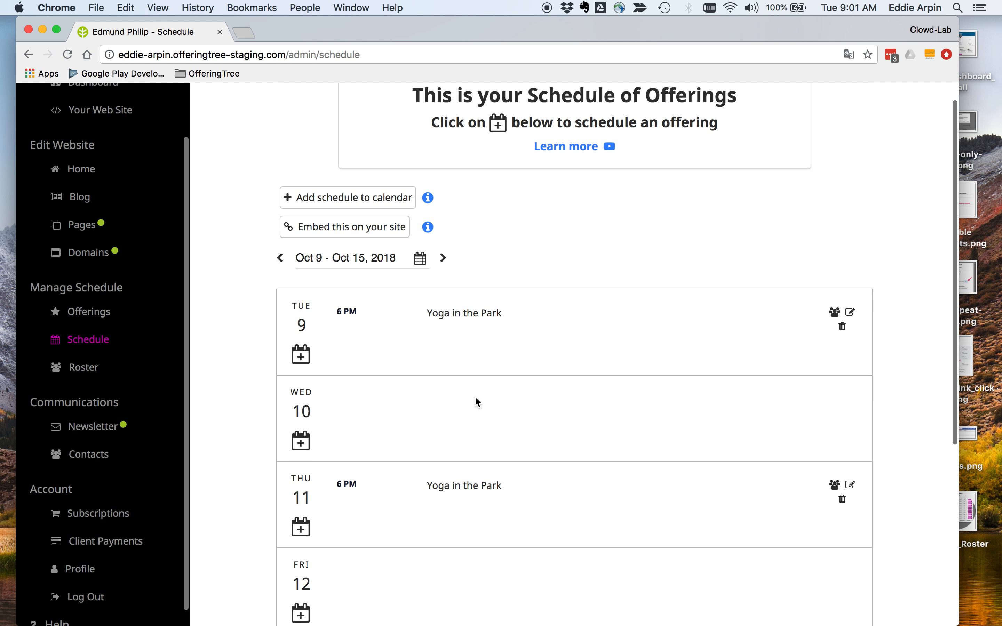
left_click(442, 258)
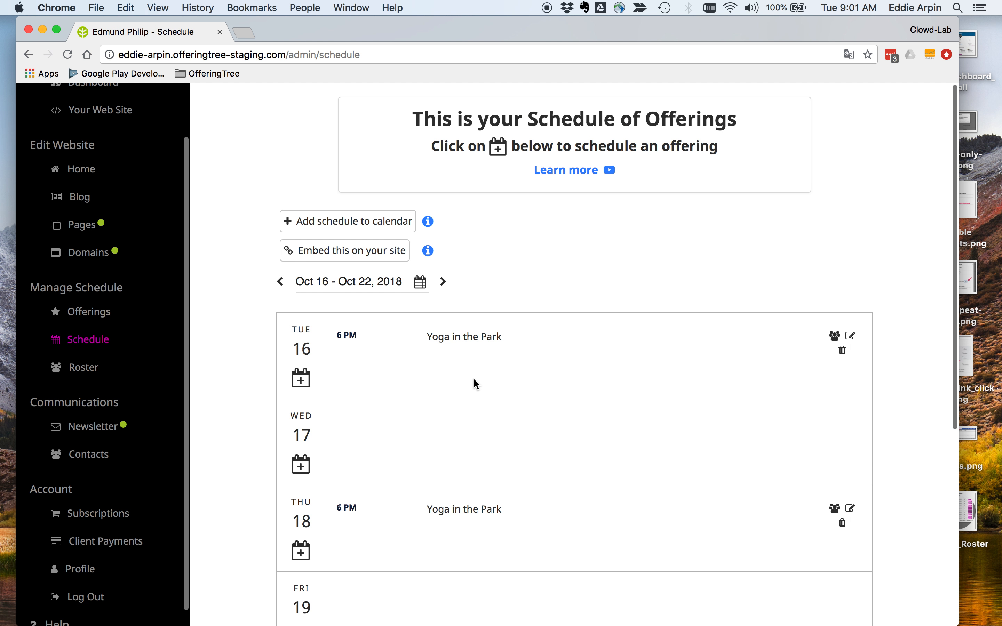
scroll(473, 377, "down", 1)
left_click(443, 256)
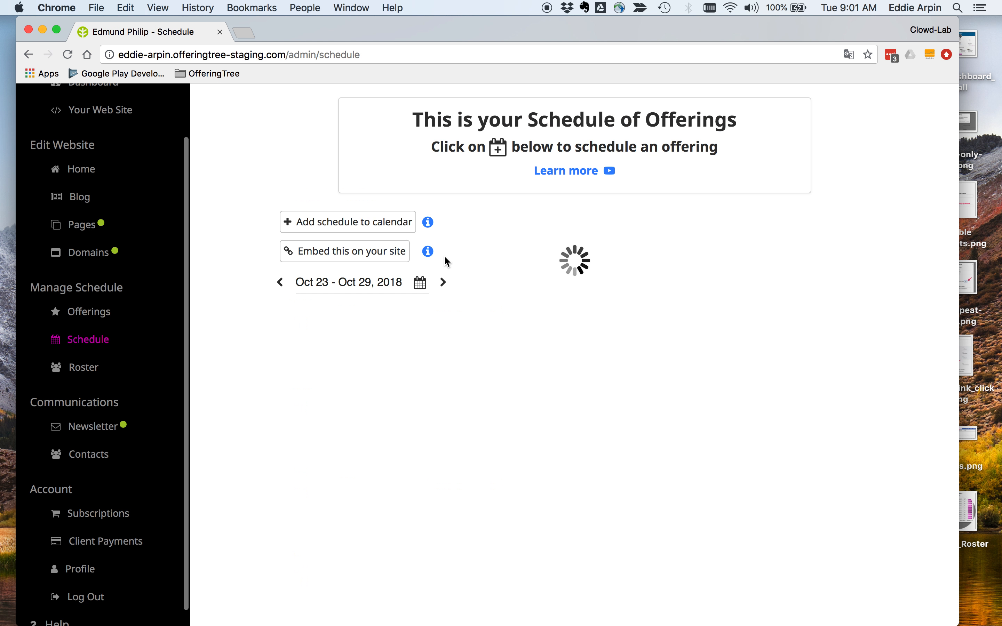
left_click(444, 284)
left_click(444, 284)
left_click(444, 284)
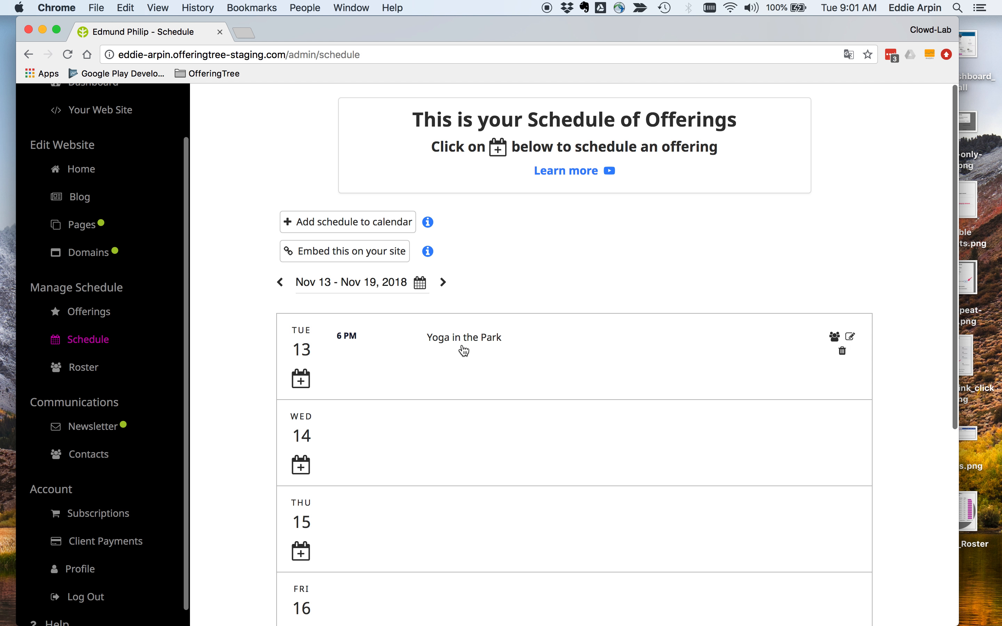
Check the rest of the Nov 13 week and the Nov 20 - Nov 26, 2018 week for evening Yoga in the Park occurrences.
scroll(392, 474, "down", 4)
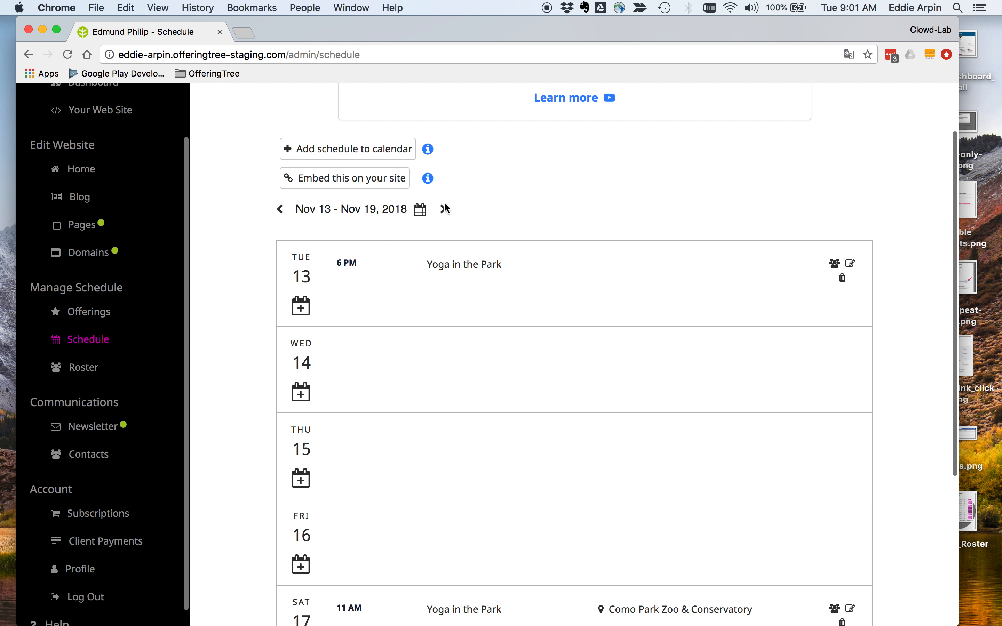
left_click(443, 210)
scroll(437, 471, "down", 6)
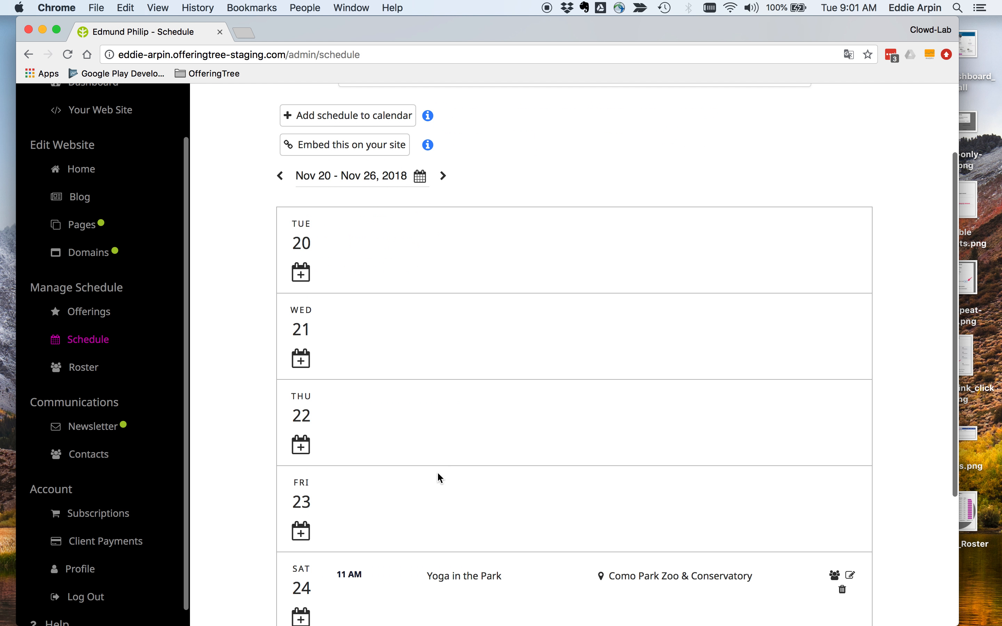
scroll(437, 471, "up", 3)
Delete only the Thursday, November 8, 2018 instance of the recurring 6 PM Yoga in the Park offering.
left_click(280, 235)
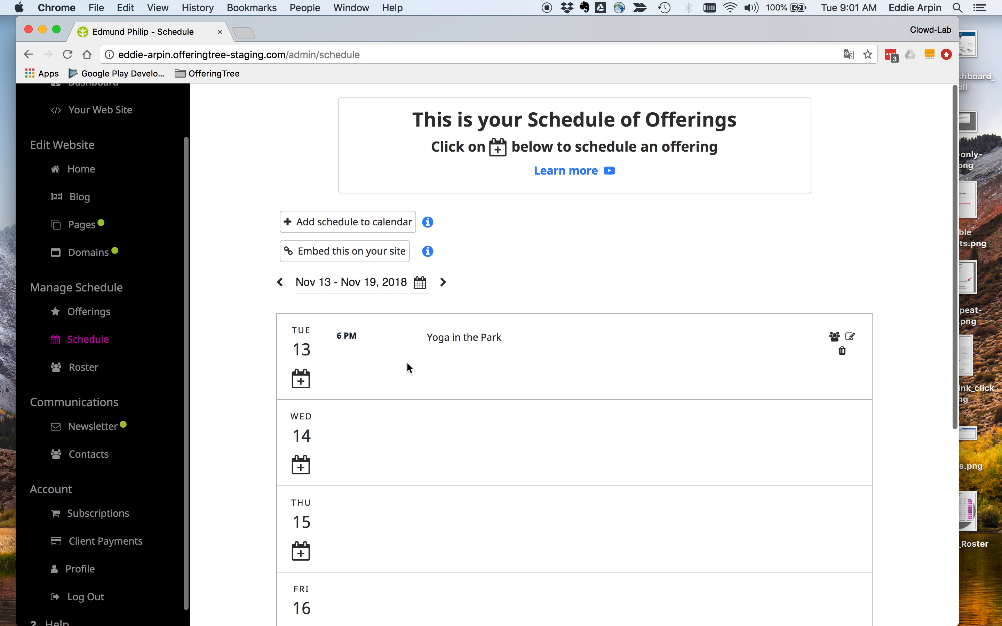
left_click(280, 282)
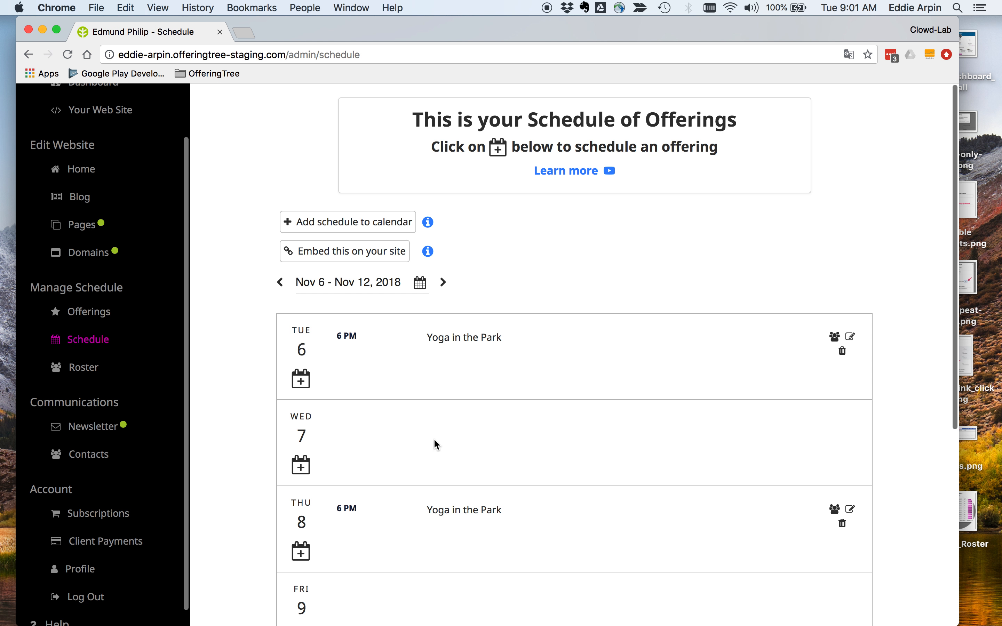
scroll(434, 456, "down", 3)
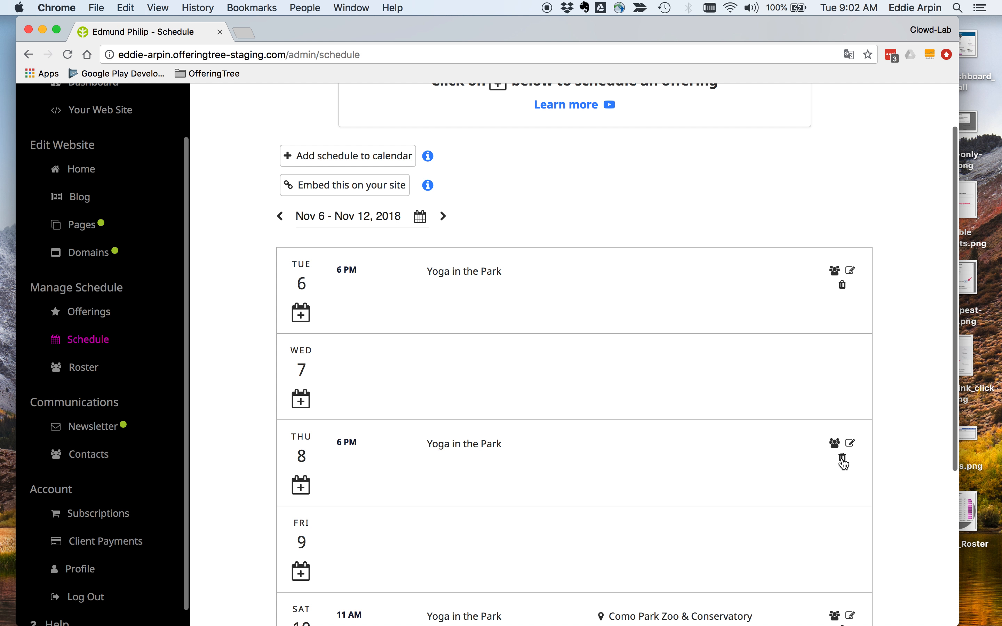
left_click(843, 461)
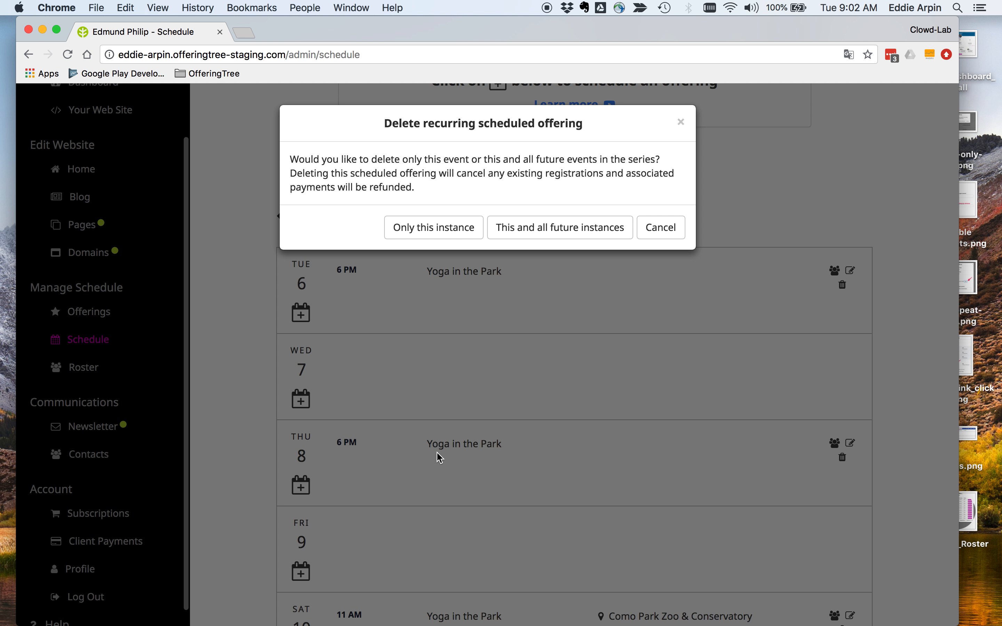
left_click(419, 235)
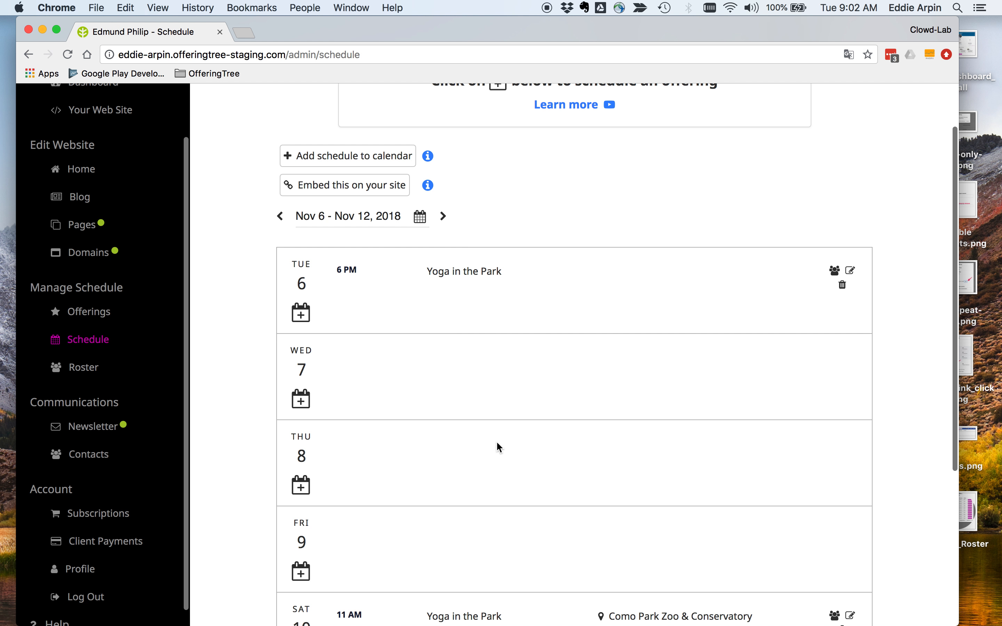
Review the Nov 13 - Nov 19 and Nov 6 - Nov 12, 2018 weeks for the other Yoga in the Park occurrences.
scroll(497, 440, "down", 1)
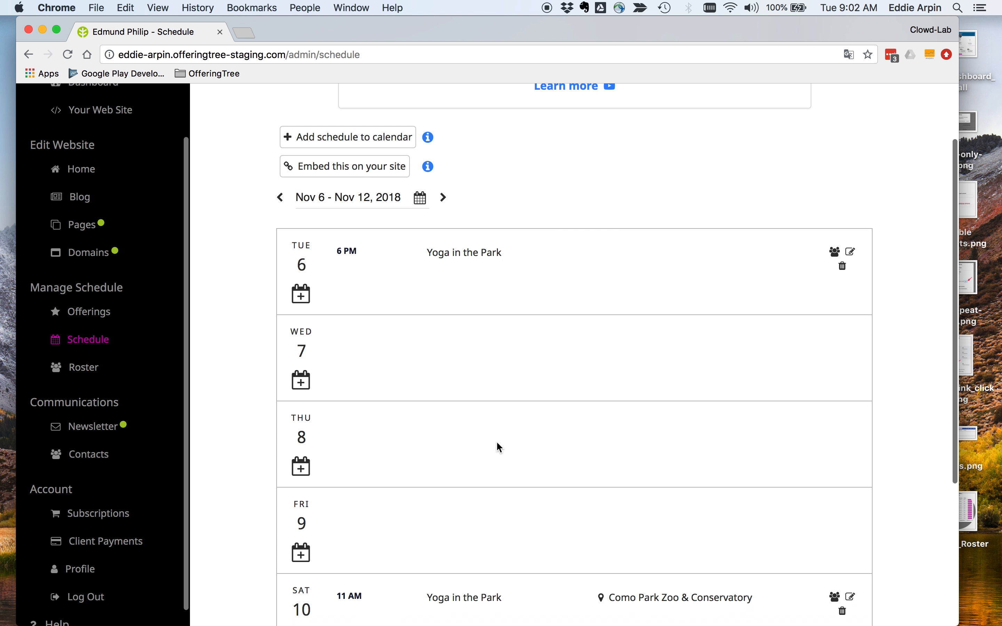
left_click(443, 198)
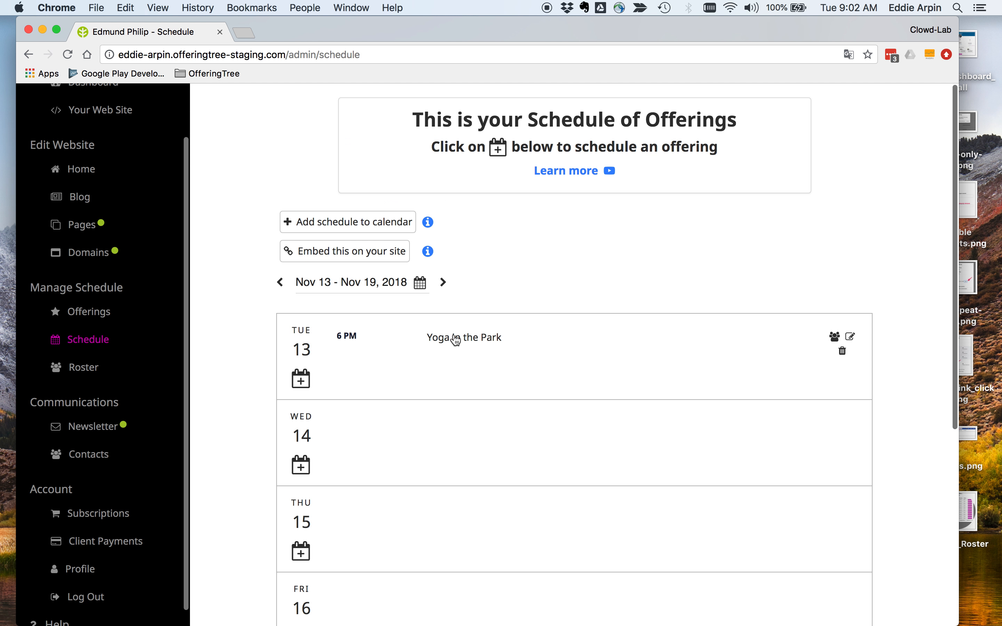
left_click(281, 283)
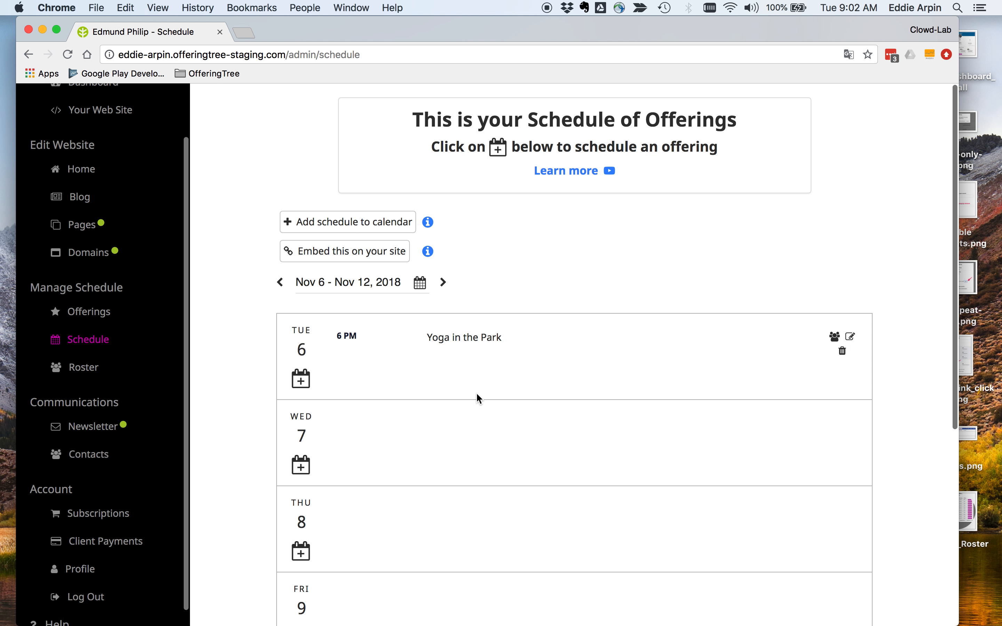
scroll(476, 394, "down", 2)
scroll(477, 394, "up", 2)
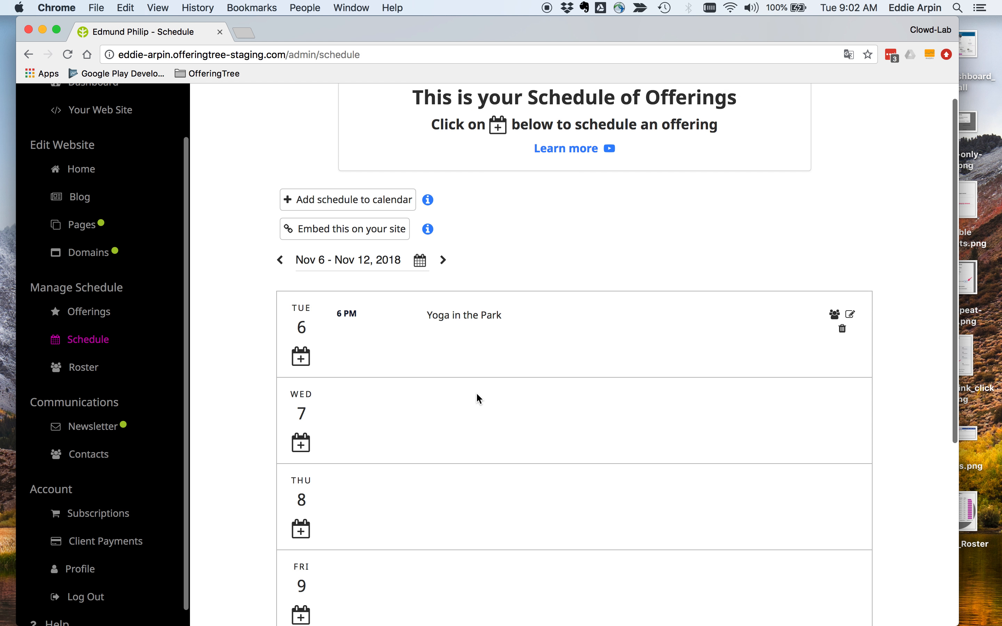